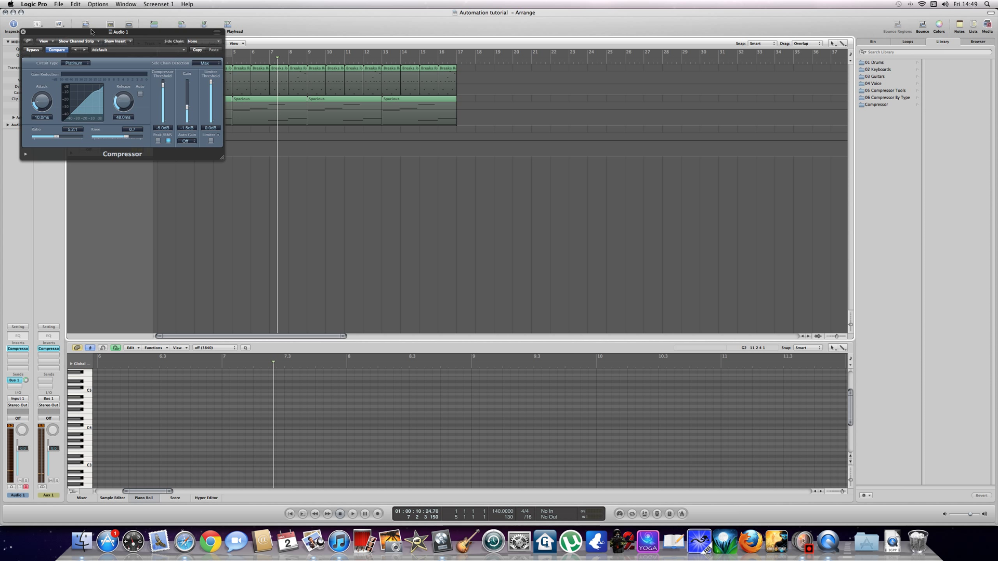
# Step: Move the Compressor window off the track headers and select the Slow Glow track
pyautogui.moveTo(92, 31); pyautogui.dragTo(470, 240)
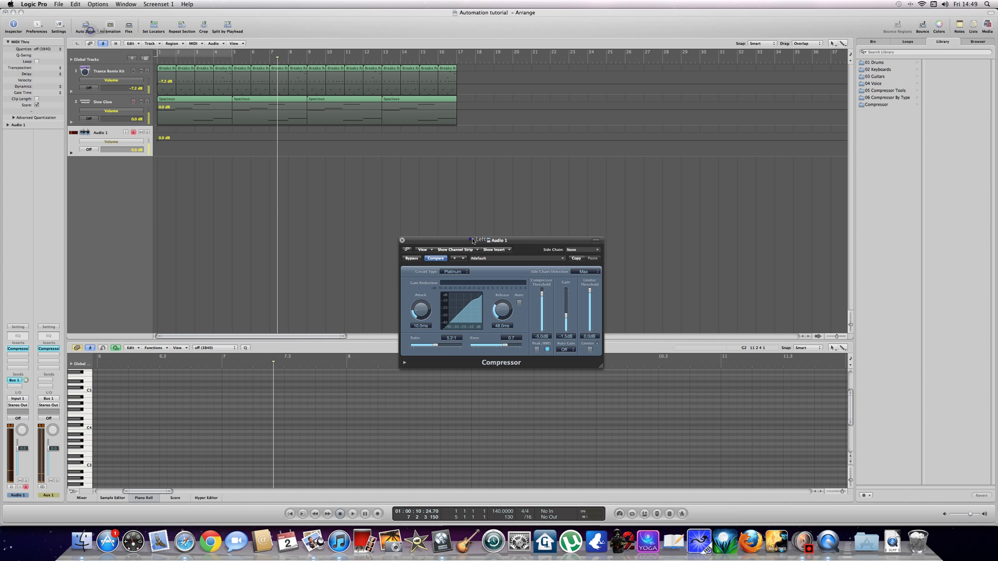
pyautogui.click(185, 169)
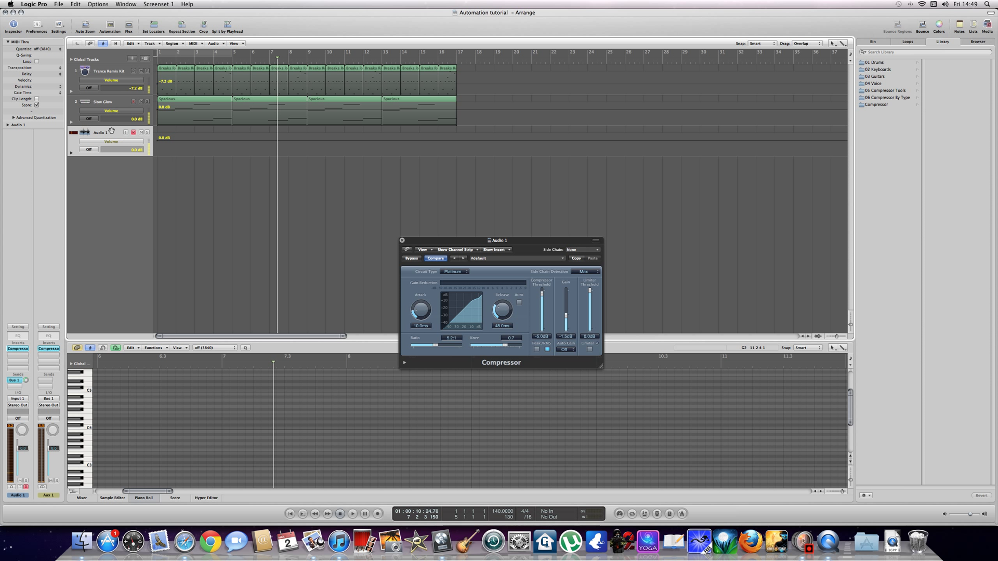
pyautogui.click(112, 102)
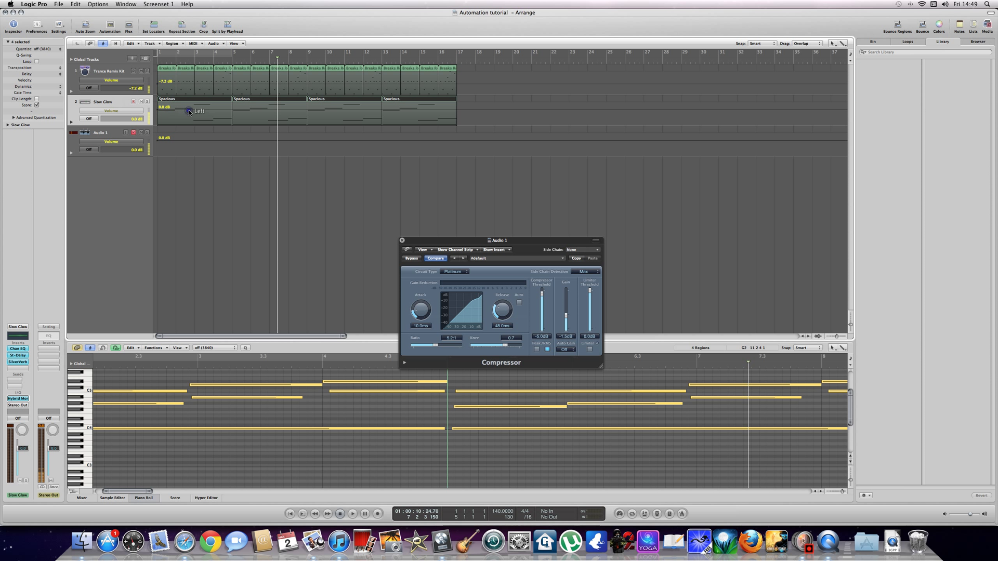
# Step: Add volume automation points on Slow Glow, pulling the second down to -33.6 dB
pyautogui.click(188, 110)
pyautogui.moveTo(225, 110); pyautogui.dragTo(232, 124)
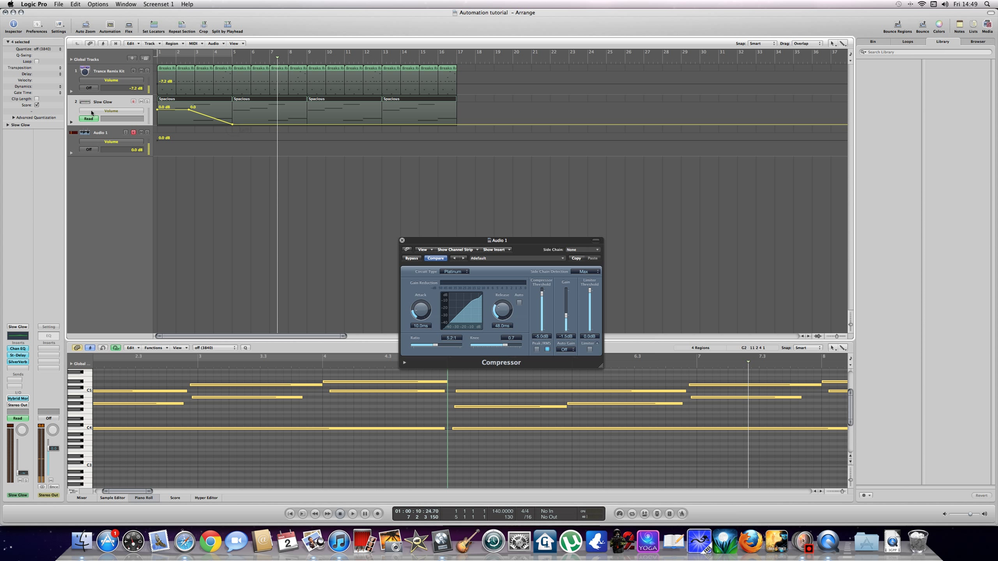
pyautogui.click(92, 112)
pyautogui.click(93, 109)
pyautogui.click(94, 110)
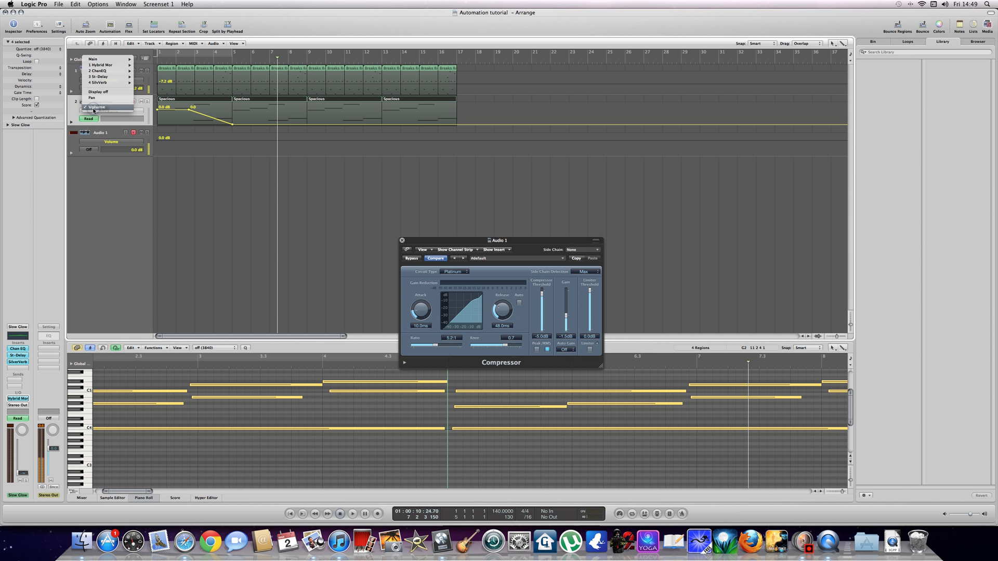
pyautogui.moveTo(106, 66)
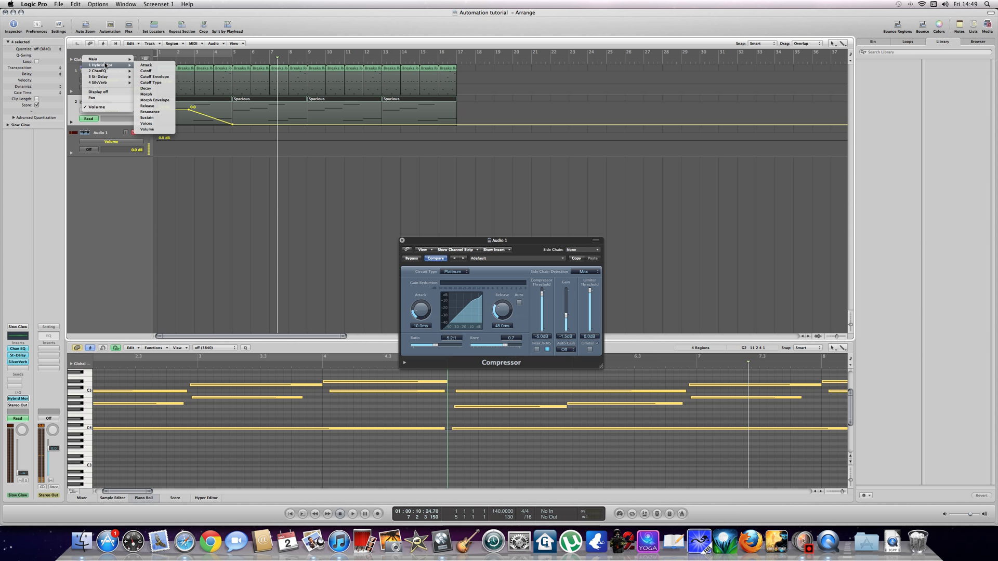
pyautogui.click(138, 227)
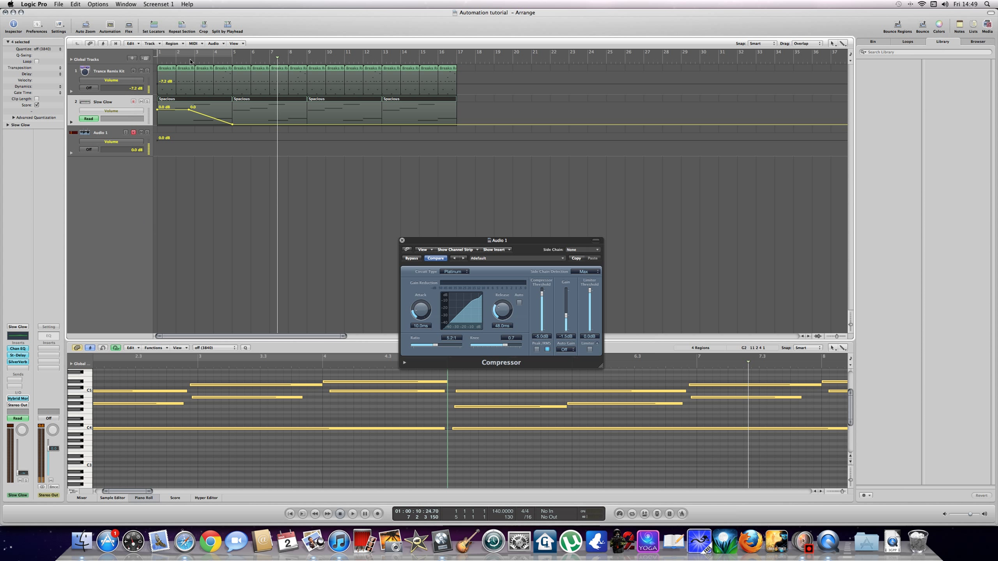
# Step: Shape the fade-in from silence to +0.8 dB at bar 5 and play it back
pyautogui.press('Return')
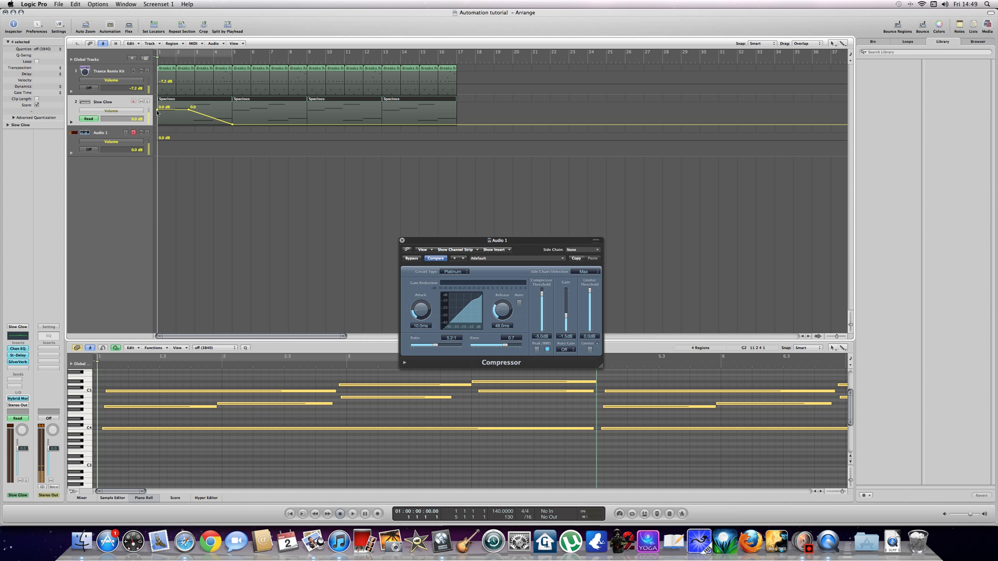
pyautogui.moveTo(157, 112); pyautogui.dragTo(158, 124)
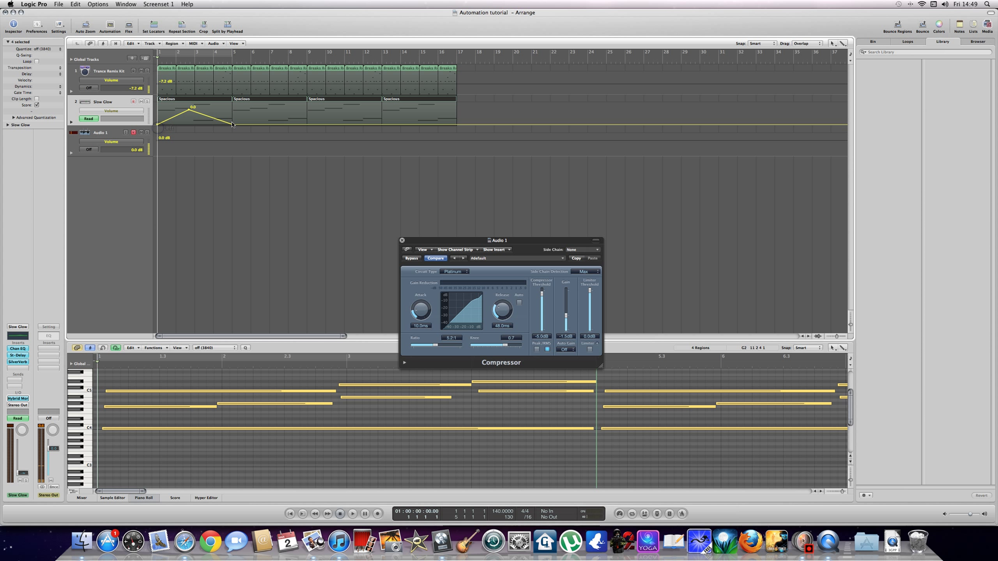
pyautogui.click(189, 111)
pyautogui.moveTo(232, 125); pyautogui.dragTo(232, 108)
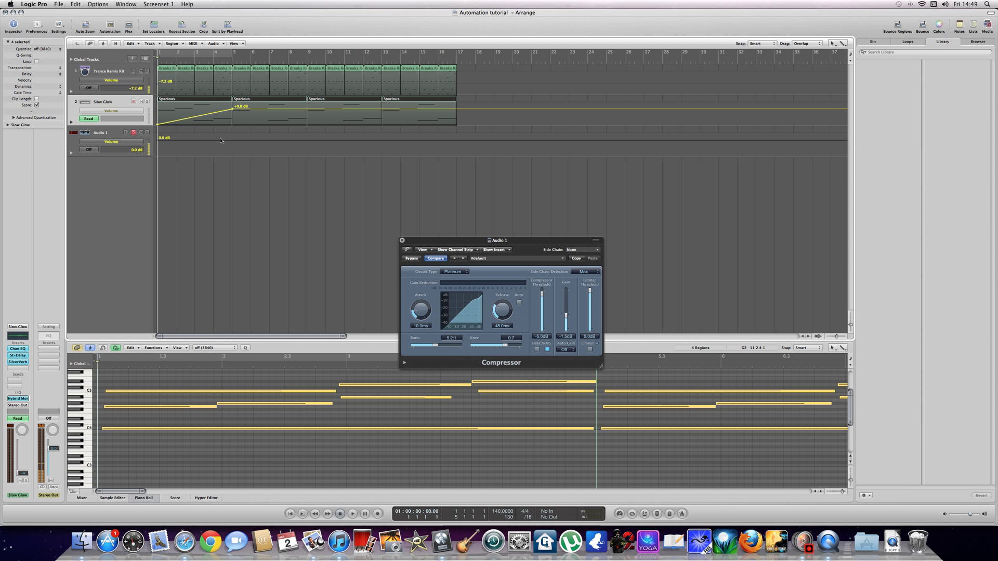
pyautogui.press('space')
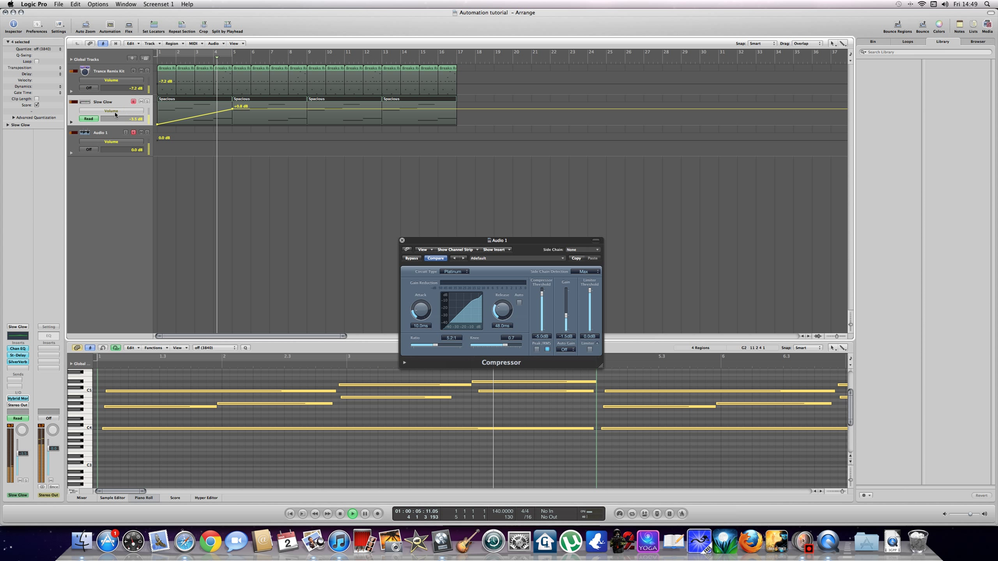
pyautogui.press('space')
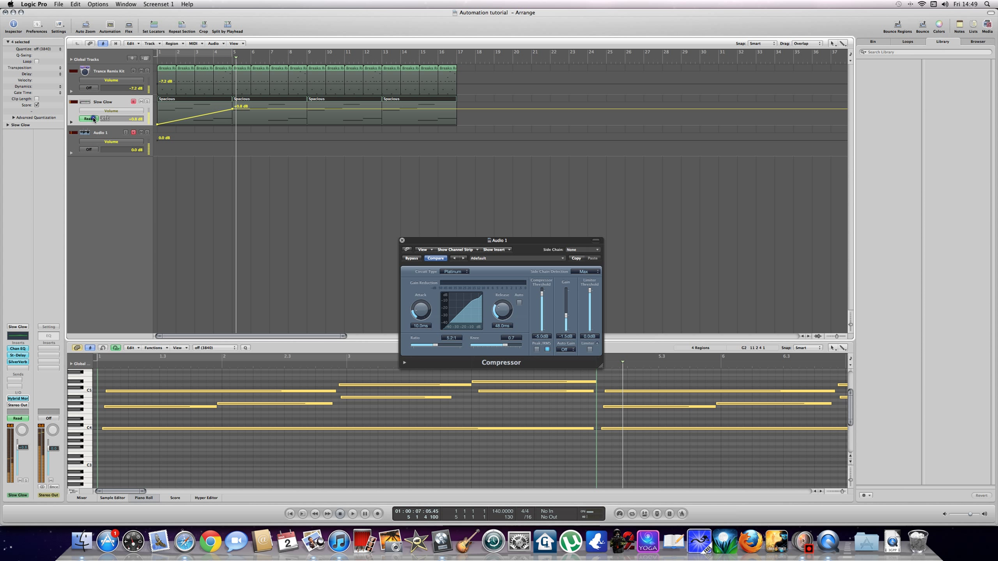
# Step: Keep the automation mode on Read and show Slow Glow's Pan automation lane
pyautogui.click(94, 119)
pyautogui.click(92, 115)
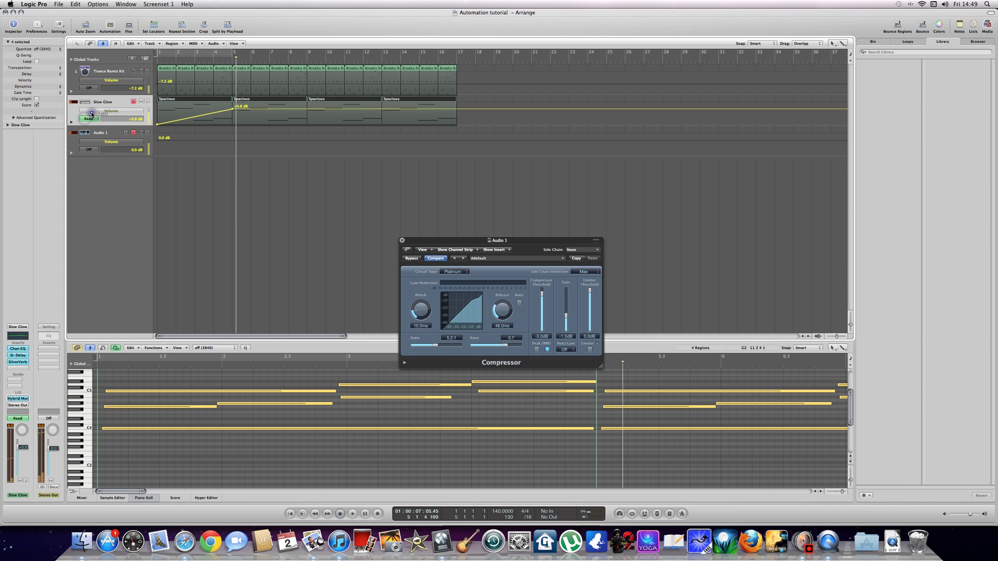
pyautogui.click(92, 112)
pyautogui.click(101, 104)
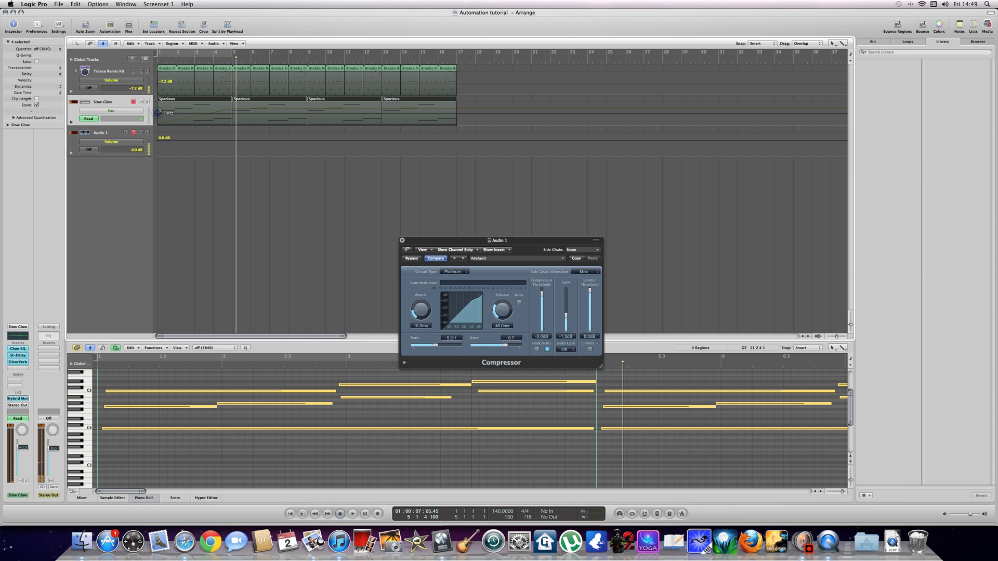
# Step: Draw a pan ramp from -64 up to +63 by bar 7 and play it from bar 1
pyautogui.moveTo(159, 115); pyautogui.dragTo(159, 105)
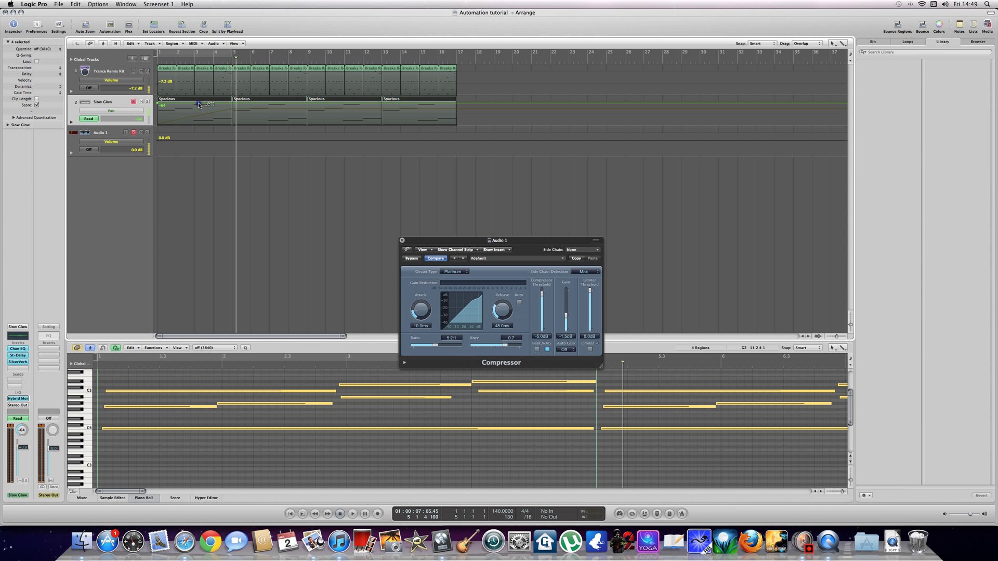
pyautogui.click(270, 106)
pyautogui.moveTo(269, 106); pyautogui.dragTo(271, 144)
pyautogui.press('Return')
pyautogui.press('space')
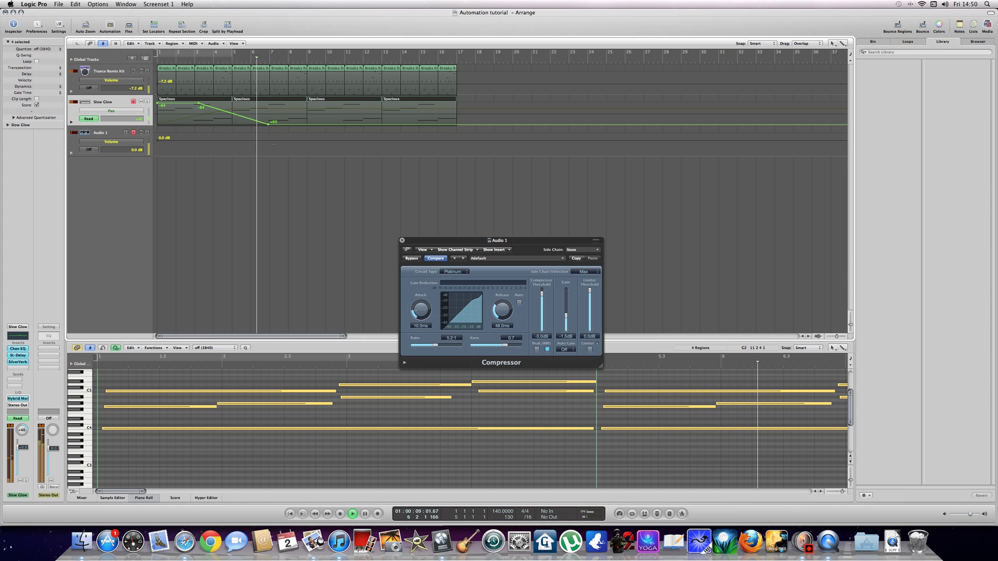
pyautogui.press('space')
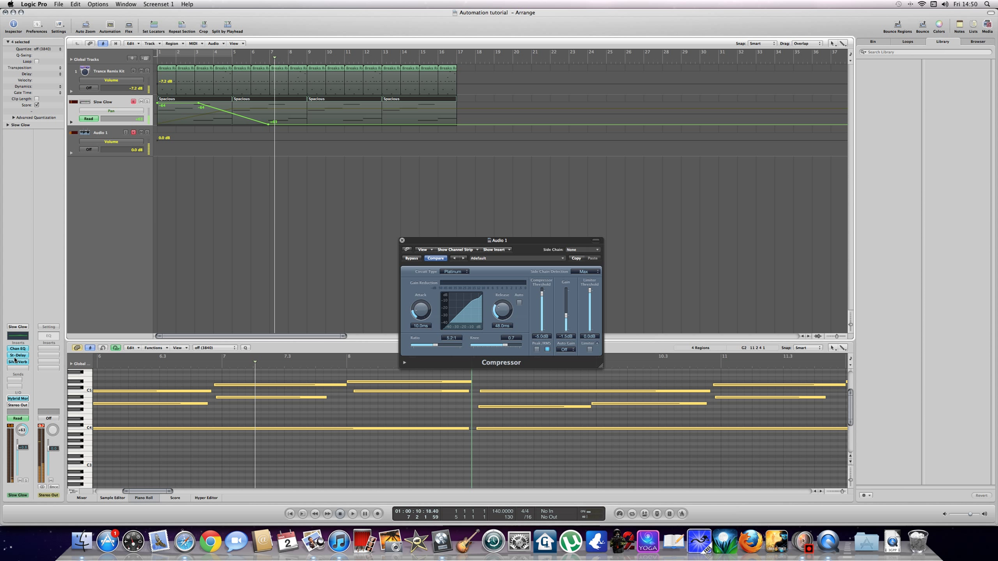
# Step: In the Channel EQ, shape a Q 3.10 band peaking at 6400Hz with +18 dB gain
pyautogui.doubleClick(22, 337)
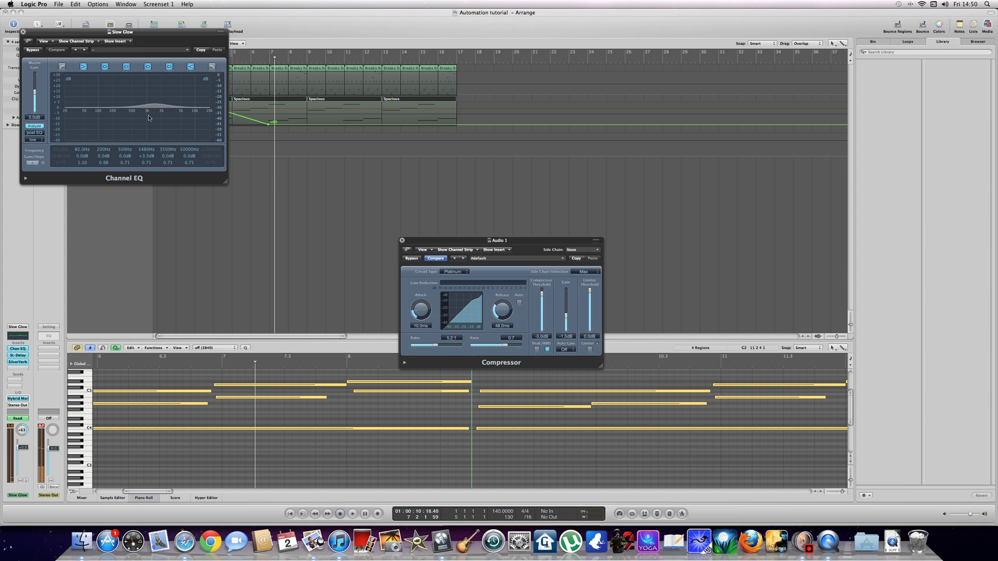
pyautogui.moveTo(154, 102); pyautogui.dragTo(160, 94)
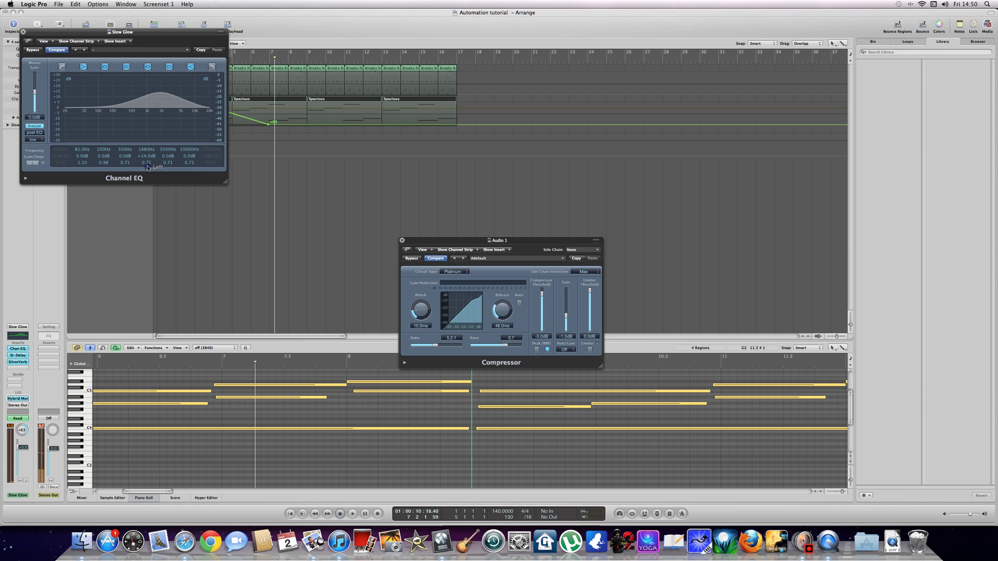
pyautogui.moveTo(148, 160); pyautogui.dragTo(148, 144)
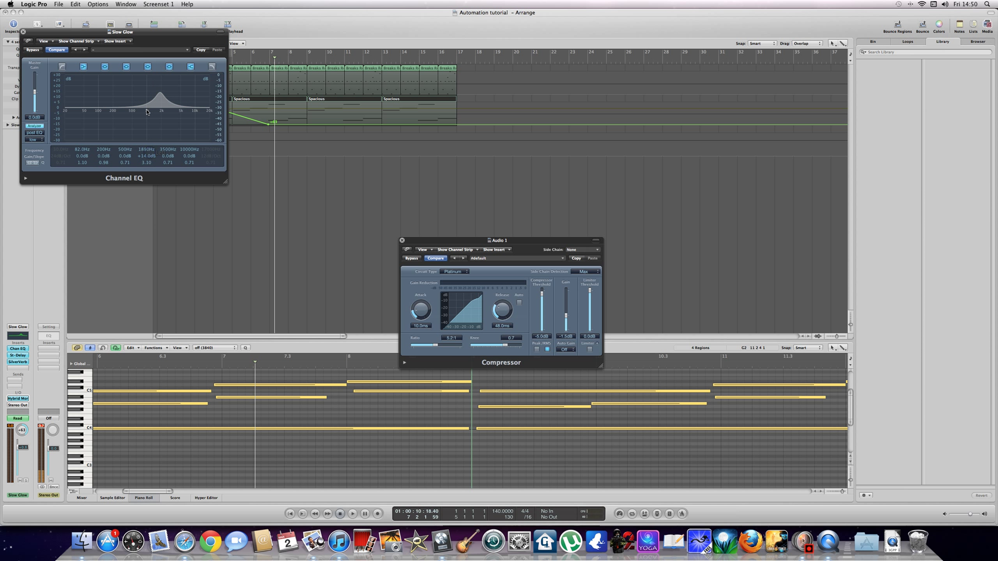
pyautogui.moveTo(168, 102); pyautogui.dragTo(172, 102)
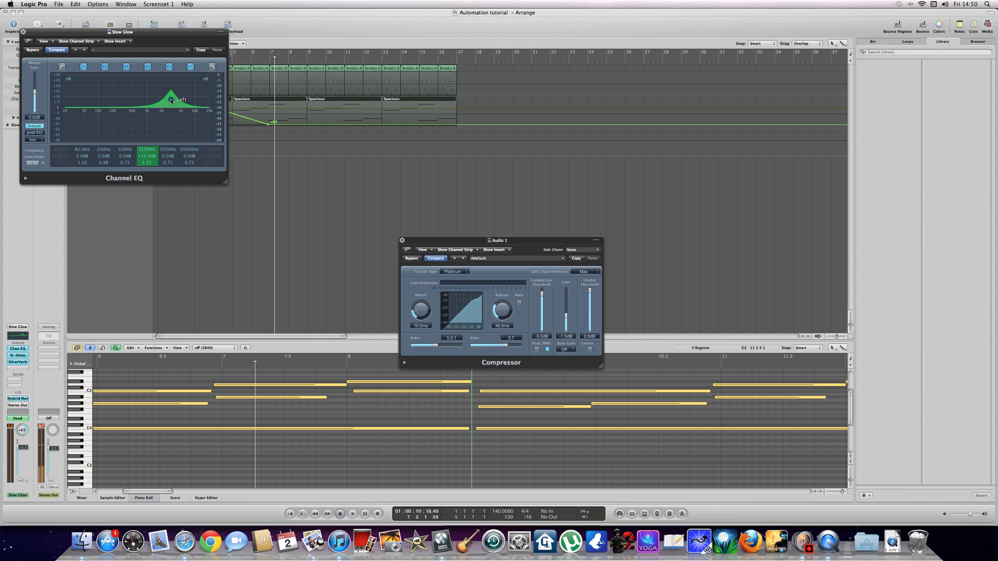
pyautogui.moveTo(174, 95); pyautogui.dragTo(185, 94)
pyautogui.moveTo(108, 33); pyautogui.dragTo(380, 86)
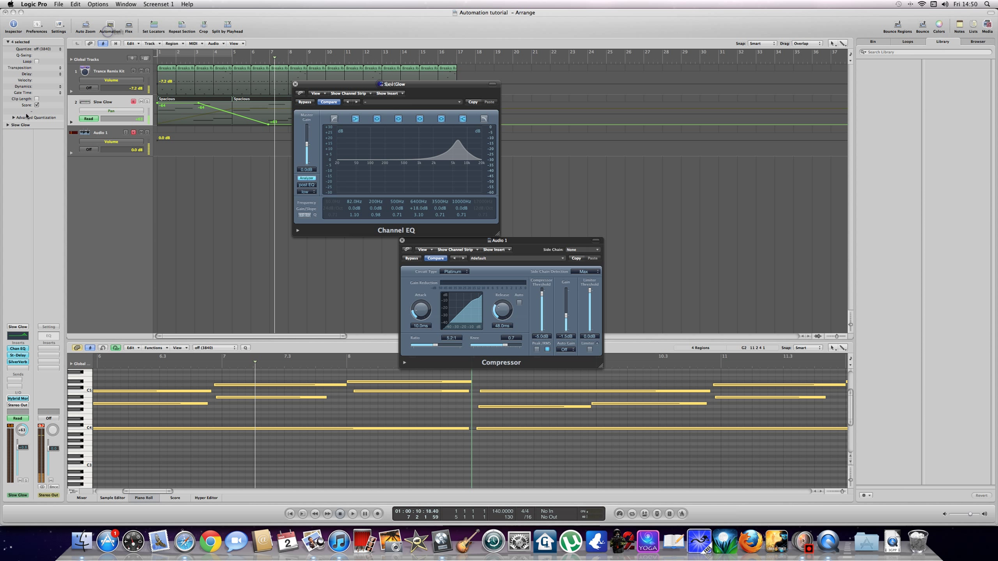
pyautogui.click(100, 112)
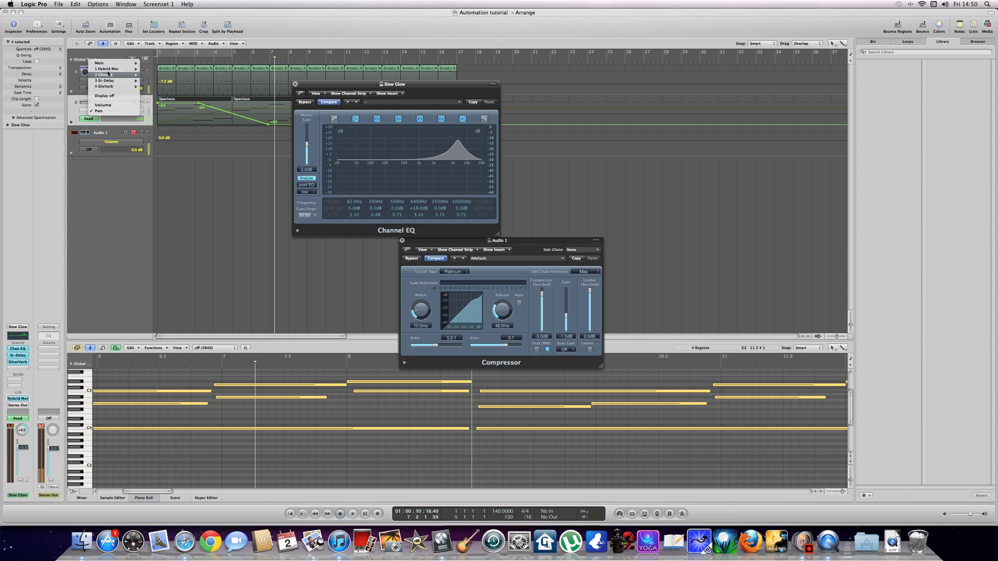
pyautogui.moveTo(109, 78)
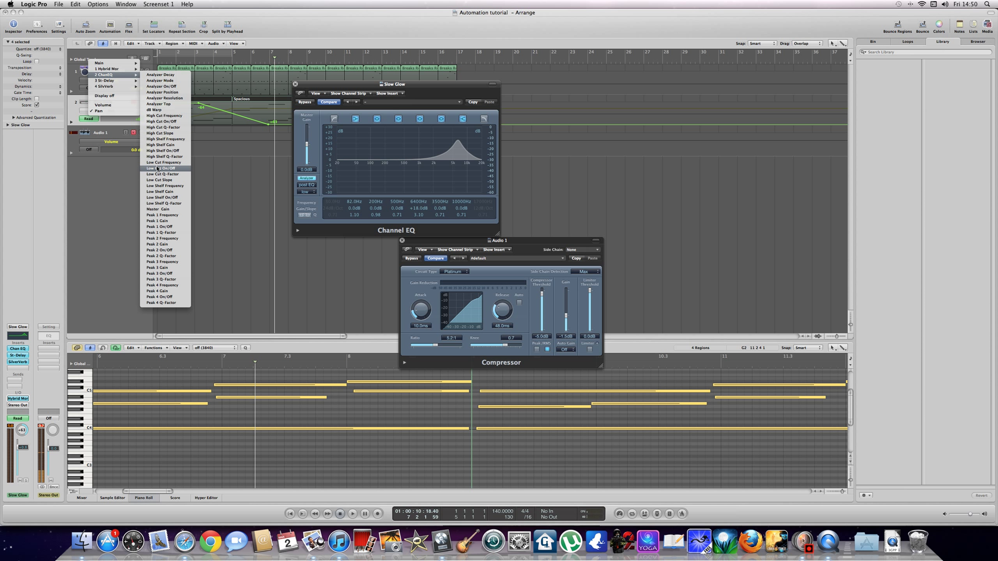
pyautogui.click(122, 178)
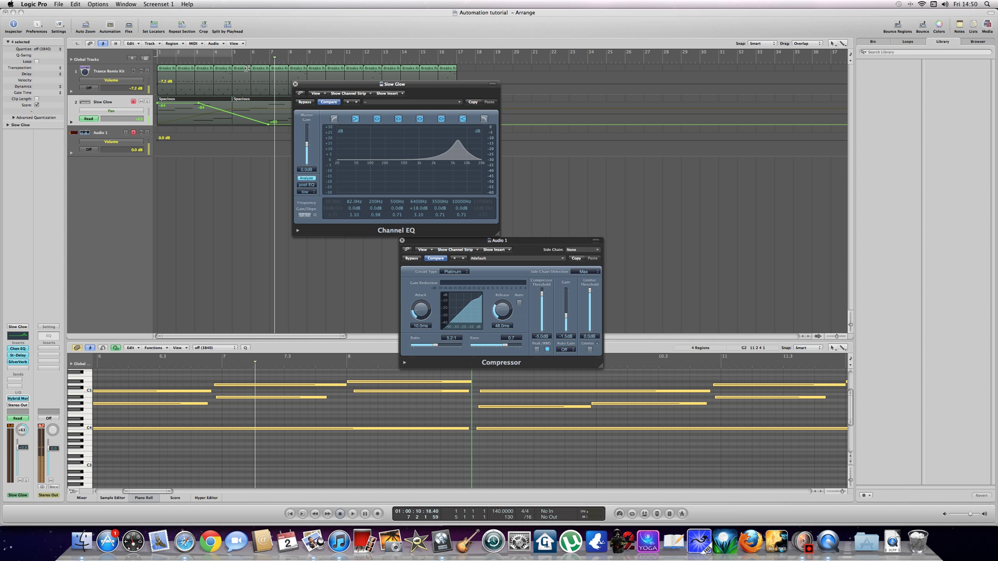
pyautogui.press('space')
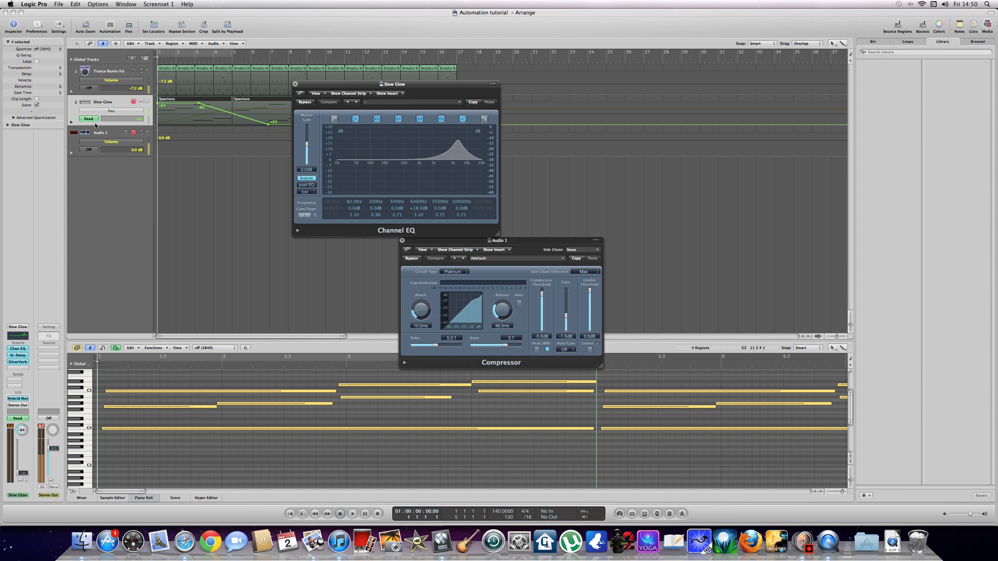
# Step: Switch Slow Glow to Latch, lower the EQ peak band's frequency, and start playback
pyautogui.click(92, 121)
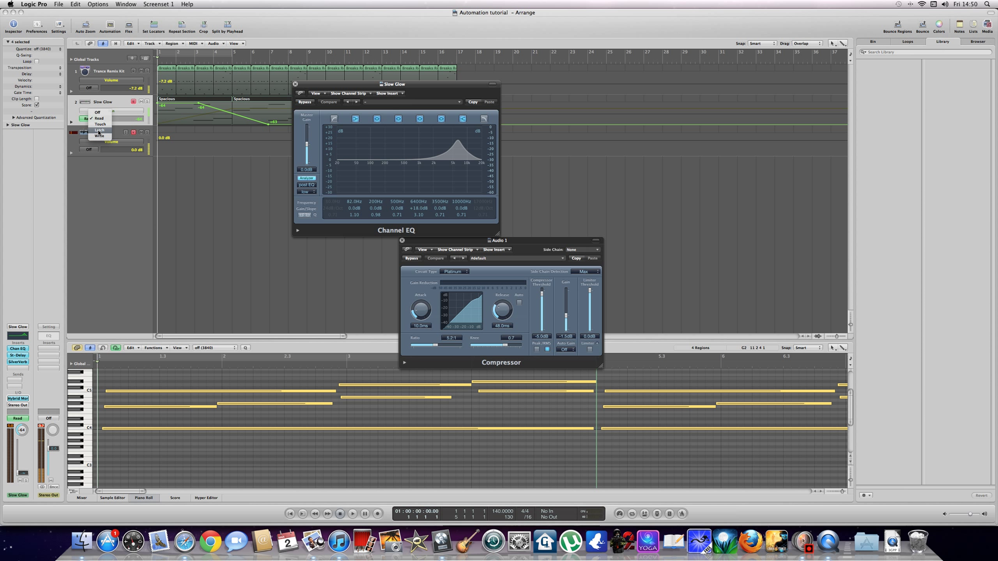
pyautogui.click(95, 131)
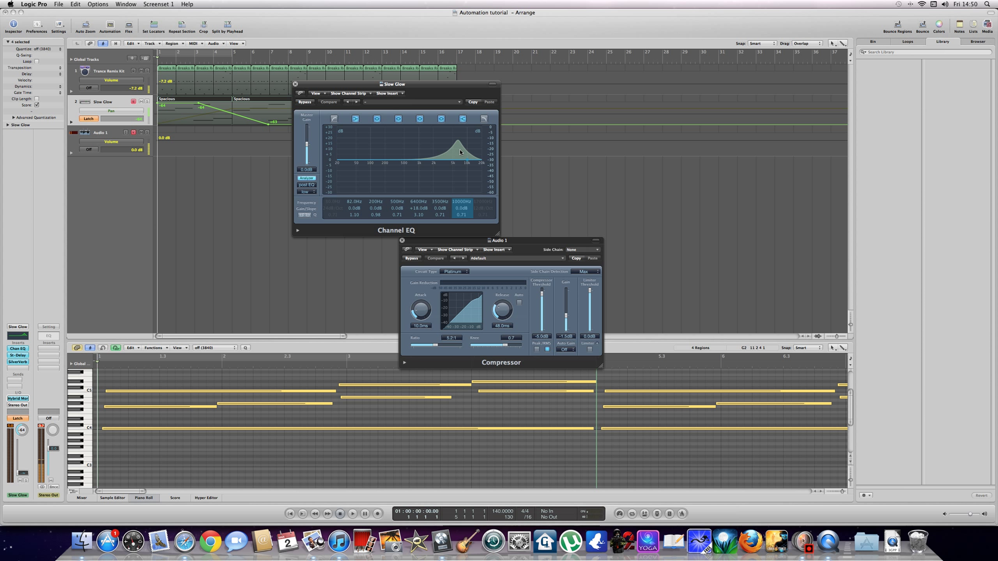
pyautogui.moveTo(458, 147)
pyautogui.mouseDown()
pyautogui.moveTo(349, 148)
pyautogui.moveTo(457, 145)
pyautogui.moveTo(457, 169)
pyautogui.moveTo(459, 146)
pyautogui.moveTo(388, 145)
pyautogui.moveTo(454, 158)
pyautogui.mouseUp()
pyautogui.press('space')
# Step: Record a Low Cut frequency sweep up to 1120Hz, then switch the low cut off
pyautogui.click(334, 119)
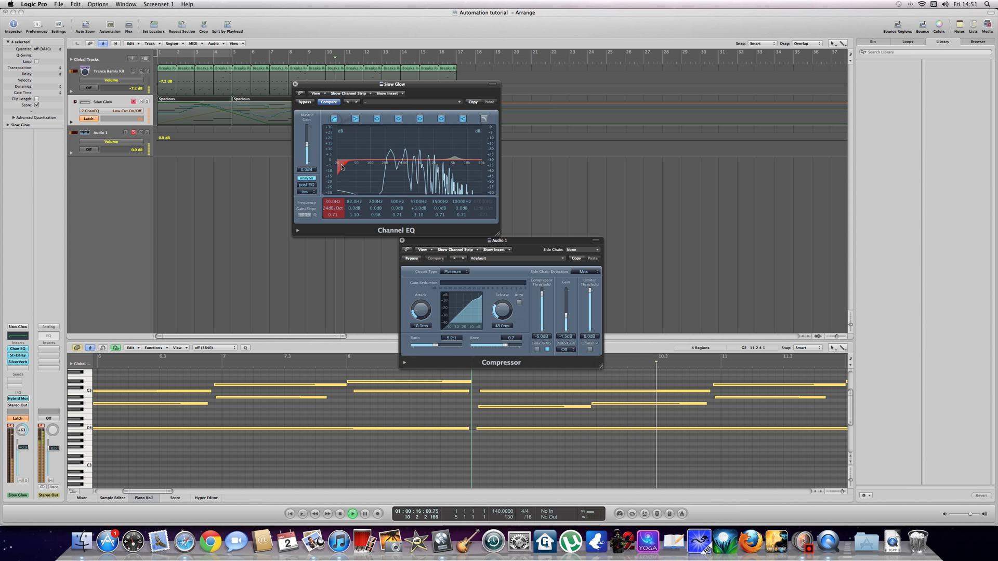
pyautogui.moveTo(363, 175)
pyautogui.mouseDown()
pyautogui.moveTo(447, 179)
pyautogui.moveTo(348, 176)
pyautogui.mouseUp()
pyautogui.click(334, 118)
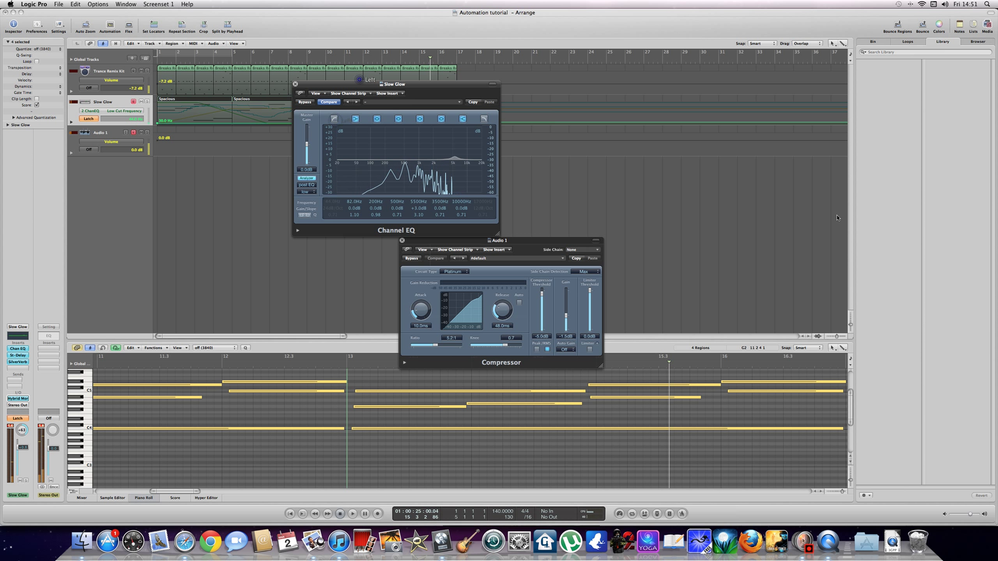
pyautogui.moveTo(681, 180); pyautogui.dragTo(725, 178)
# Step: Move the EQ aside, set Slow Glow's automation back to Read, and return to the start
pyautogui.moveTo(419, 82); pyautogui.dragTo(628, 159)
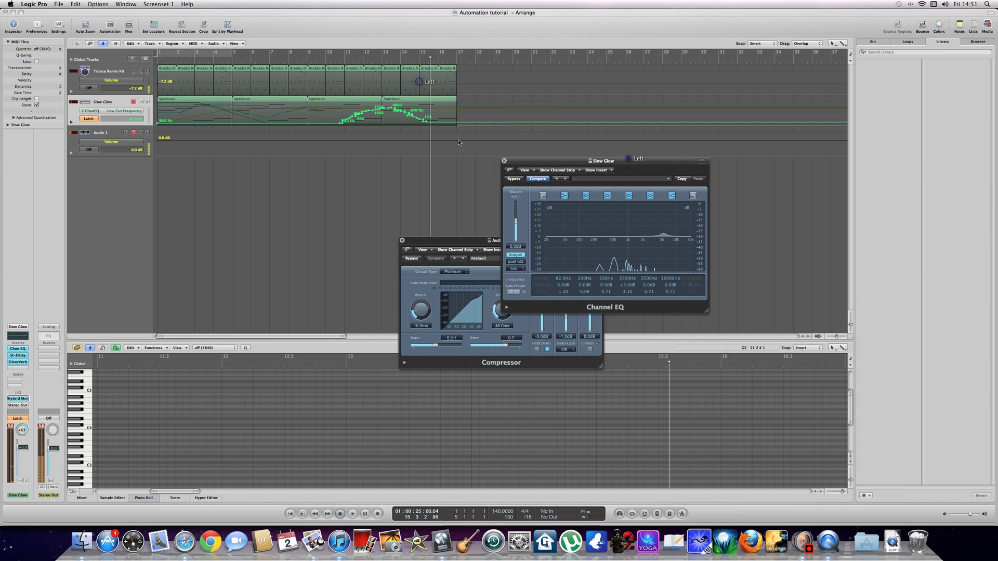
pyautogui.click(88, 119)
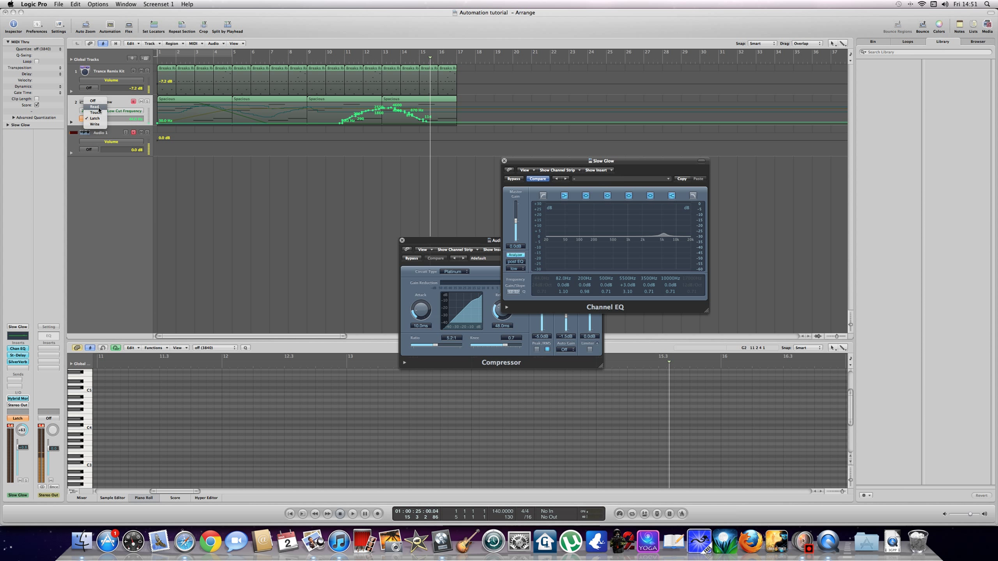
pyautogui.click(98, 108)
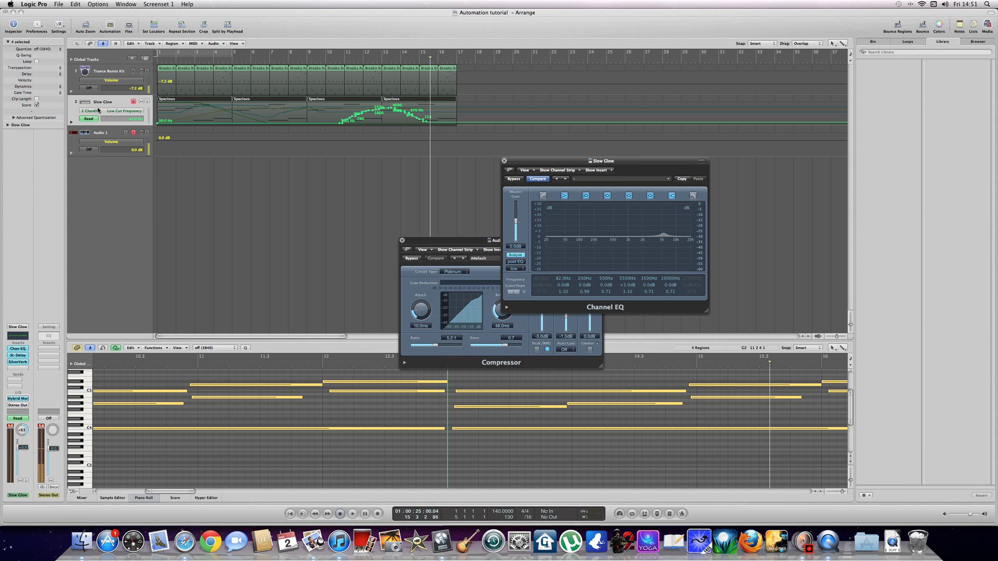
pyautogui.press('Return')
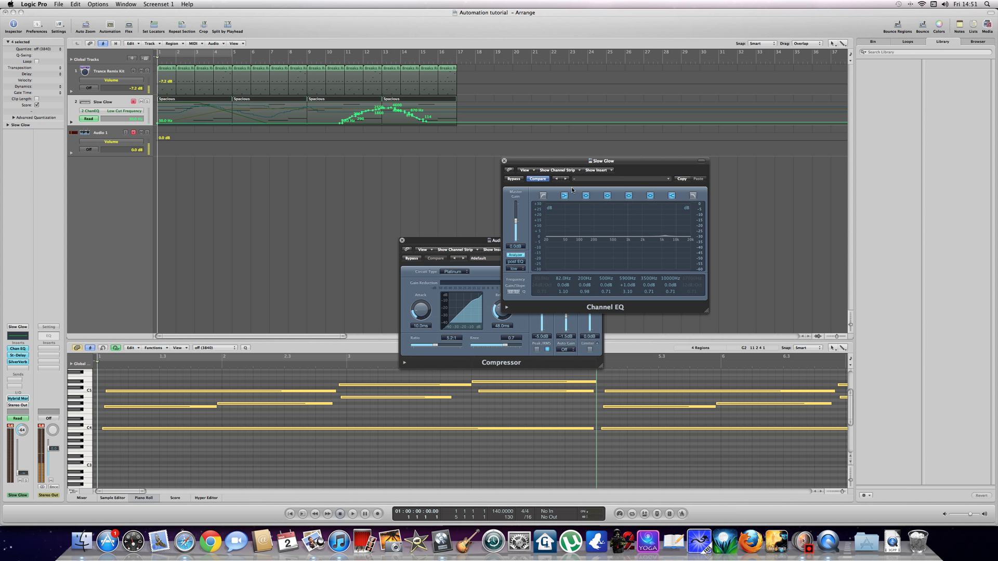
# Step: Reopen the Channel EQ, position it up and to the left, and play the recorded automation
pyautogui.click(12, 337)
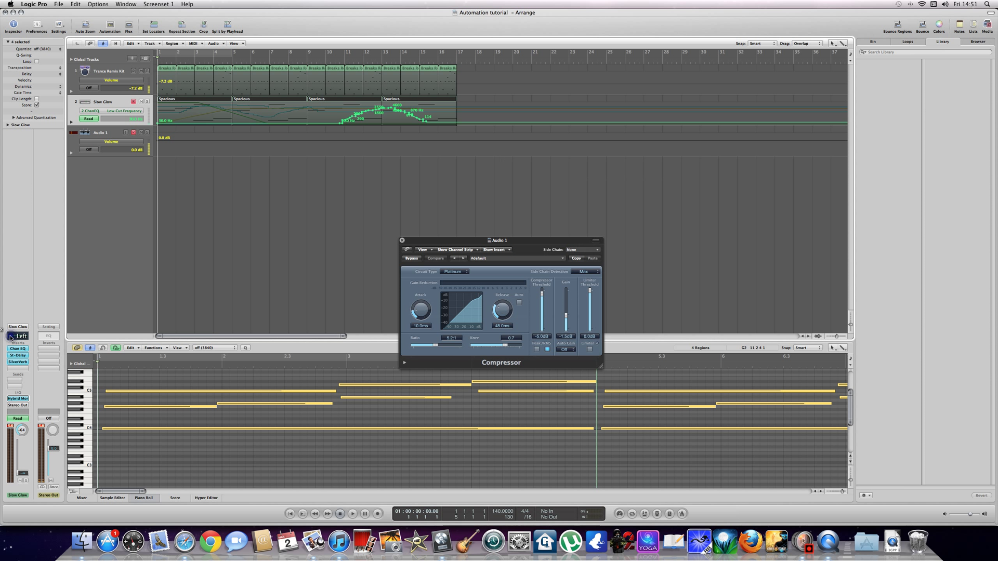
pyautogui.click(11, 337)
pyautogui.moveTo(552, 160); pyautogui.dragTo(446, 123)
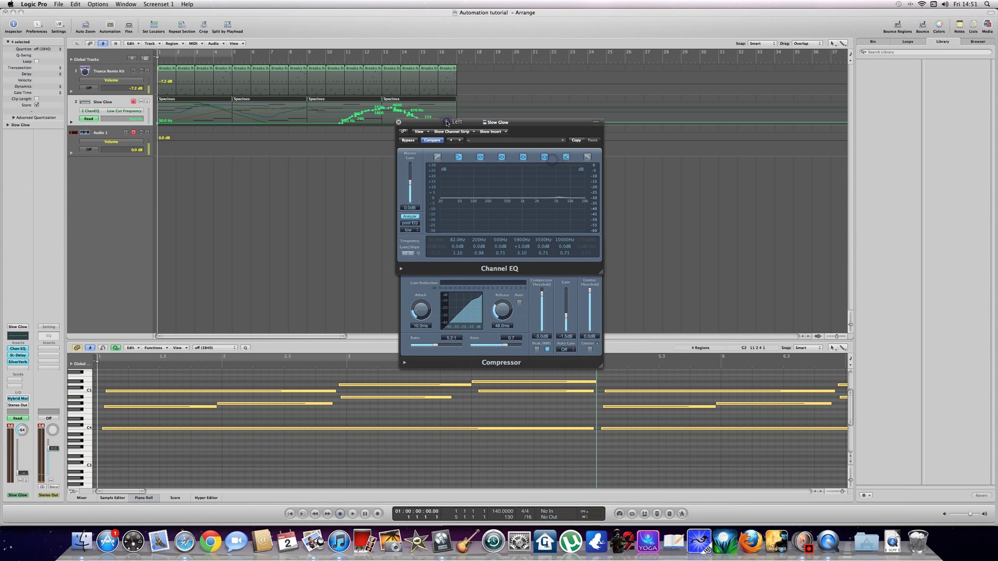
pyautogui.press('space')
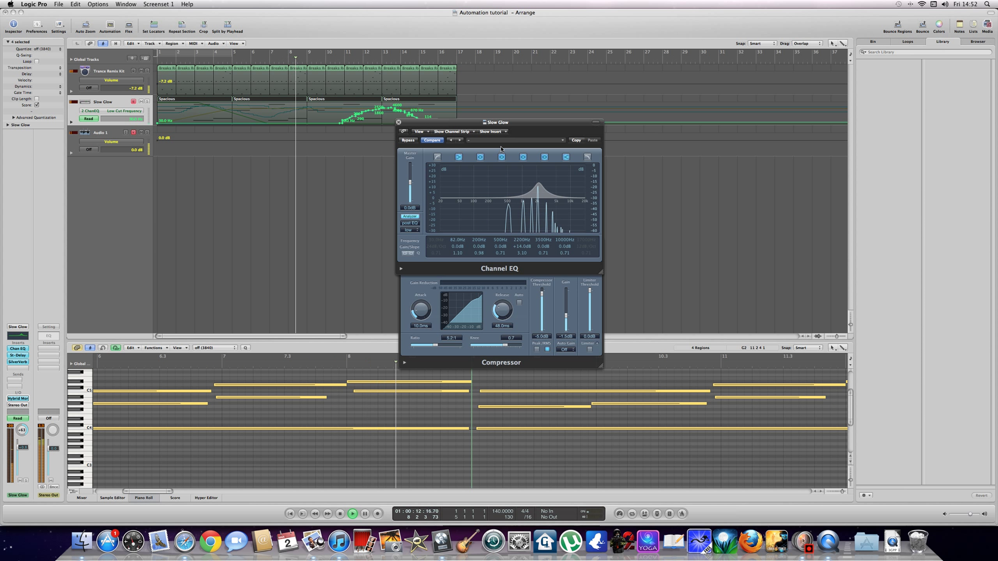
# Step: Insert a Modulation > Tremolo > Stereo plug-in in an empty Slow Glow insert slot
pyautogui.click(12, 368)
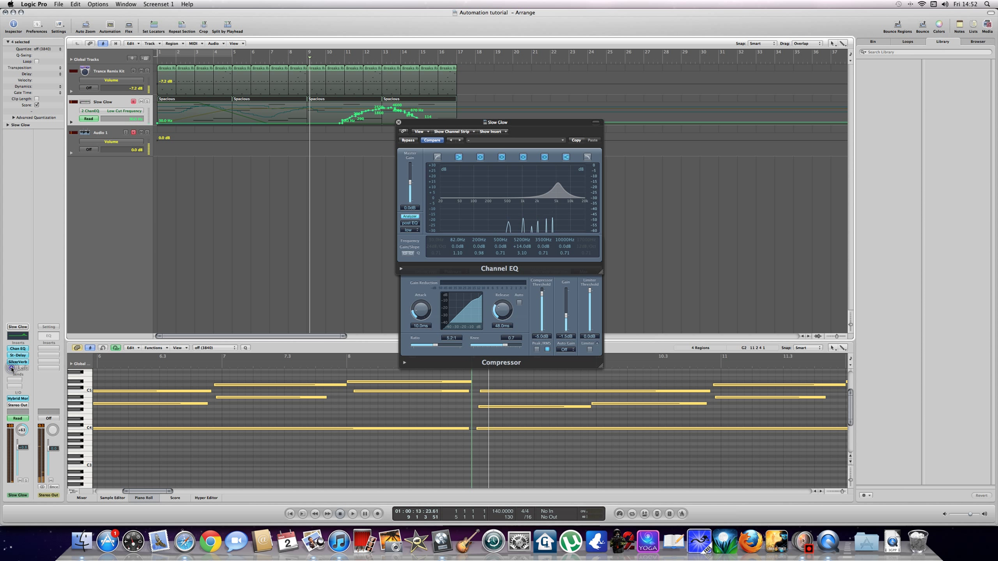
pyautogui.click(11, 368)
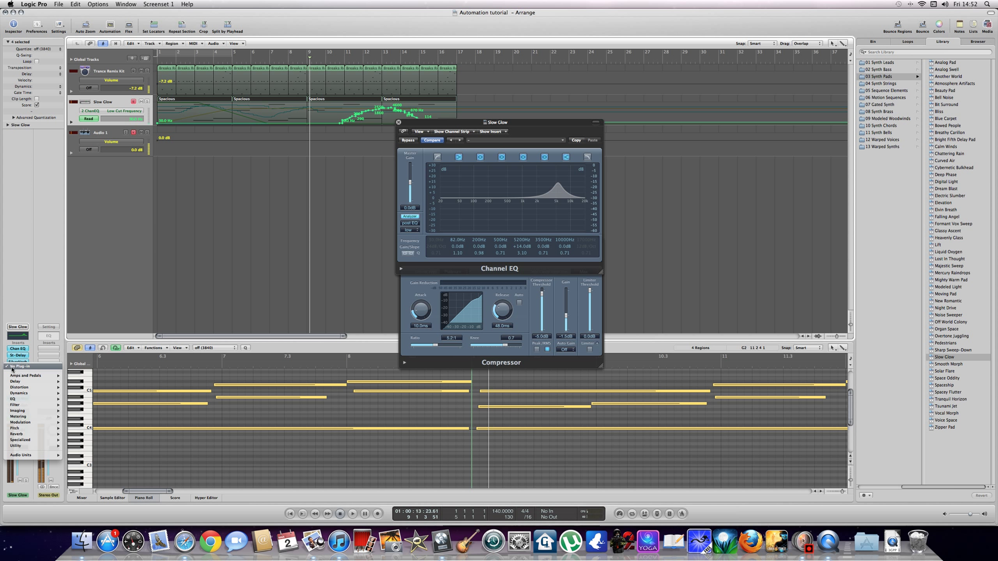
pyautogui.moveTo(37, 424)
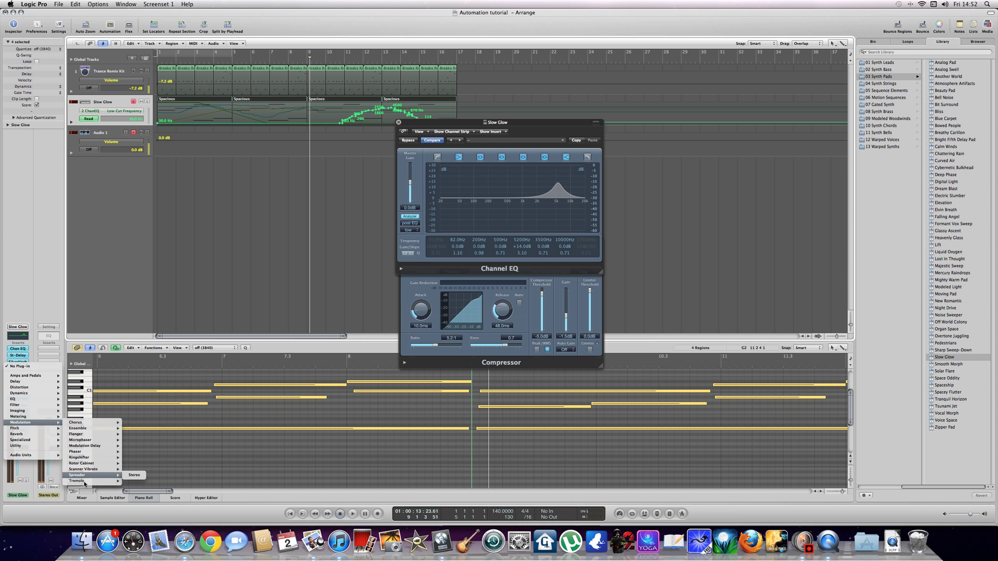
pyautogui.press('Escape')
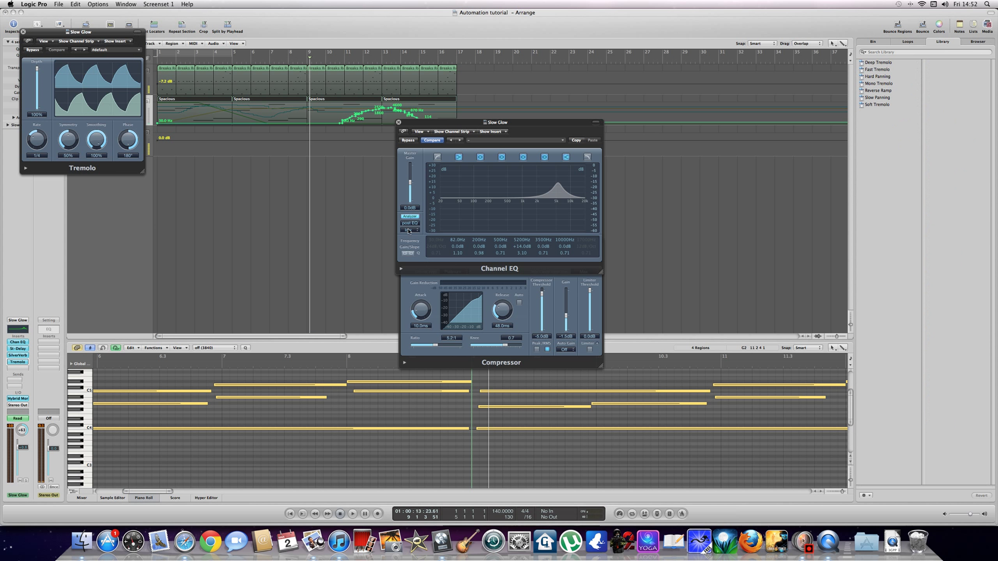
# Step: Show the pan lane with a new centre point, set Tremolo Depth to 0%, and rewind
pyautogui.moveTo(105, 35); pyautogui.dragTo(465, 141)
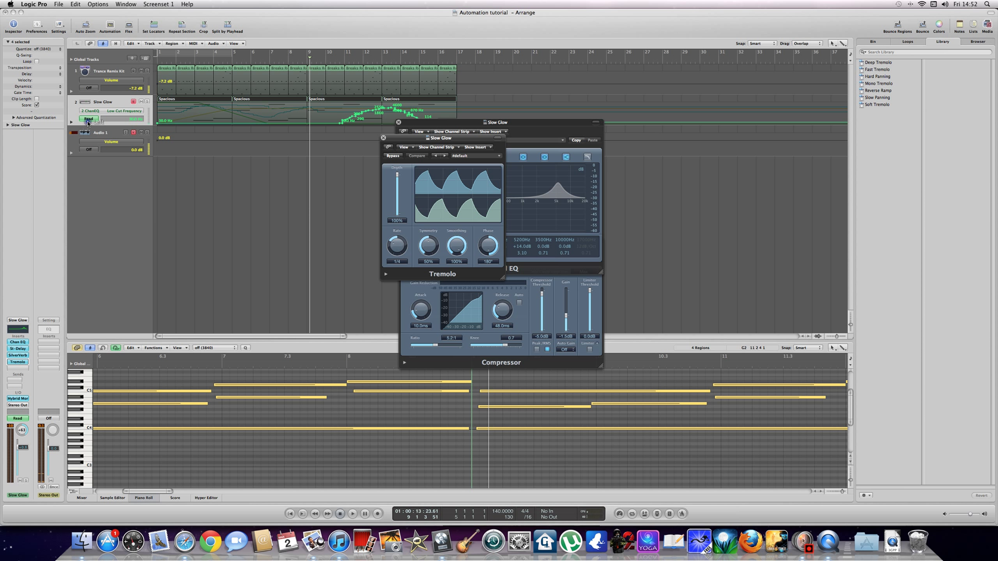
pyautogui.click(91, 111)
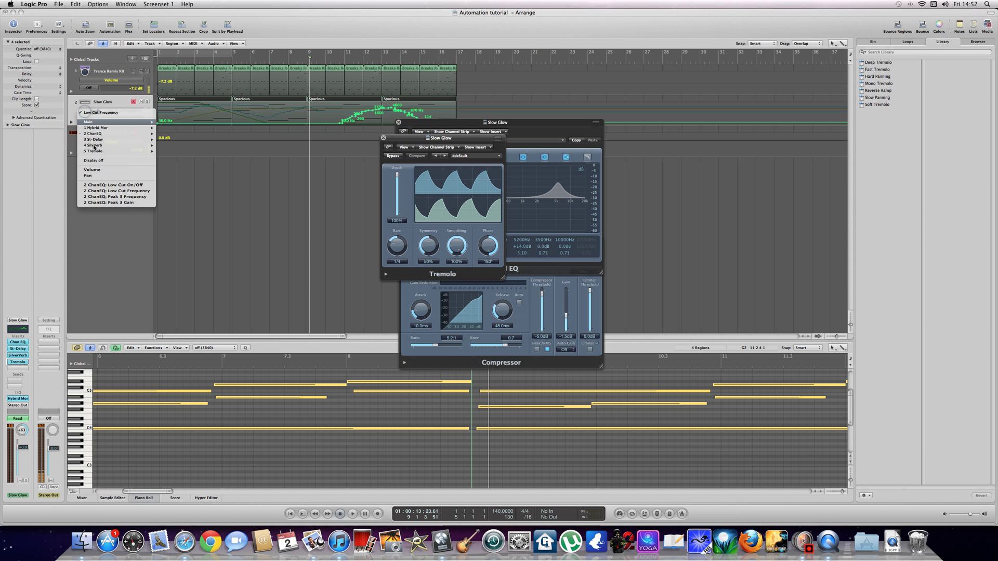
pyautogui.click(88, 175)
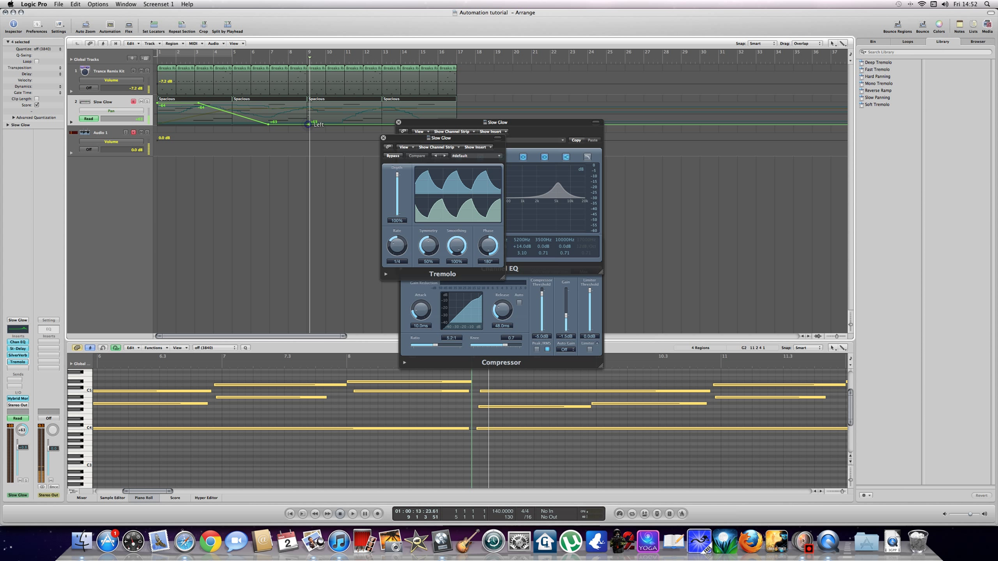
pyautogui.moveTo(308, 126); pyautogui.dragTo(311, 111)
pyautogui.moveTo(397, 176); pyautogui.dragTo(397, 213)
pyautogui.press('Return')
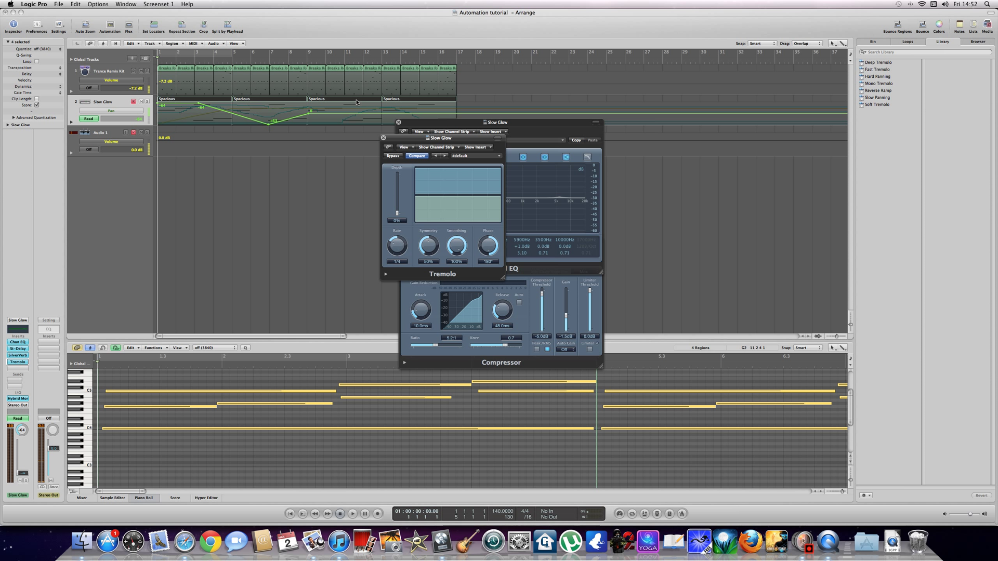
# Step: In Latch mode, record Tremolo Depth being raised and Smoothing being lowered during playback
pyautogui.click(87, 119)
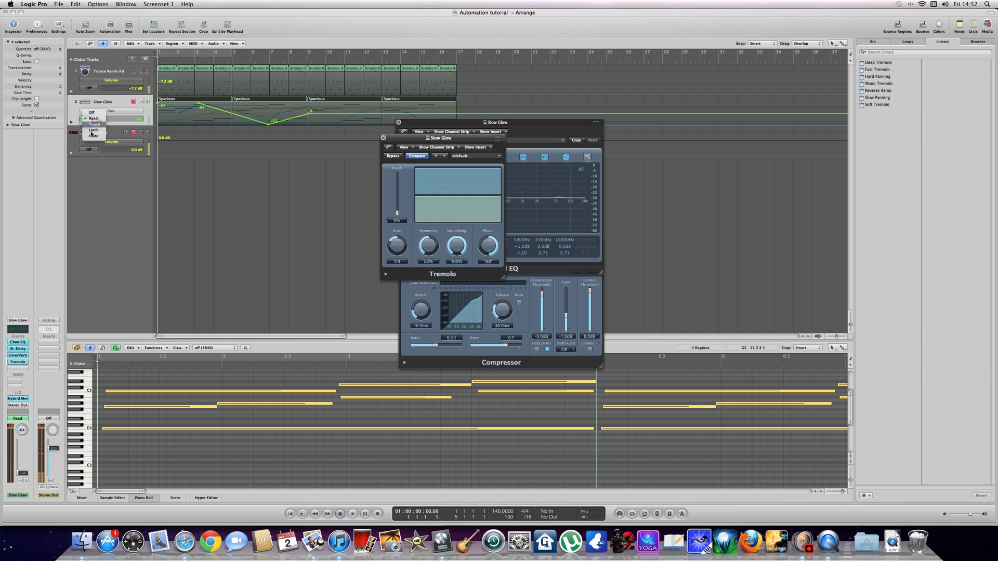
pyautogui.click(93, 130)
pyautogui.press('space')
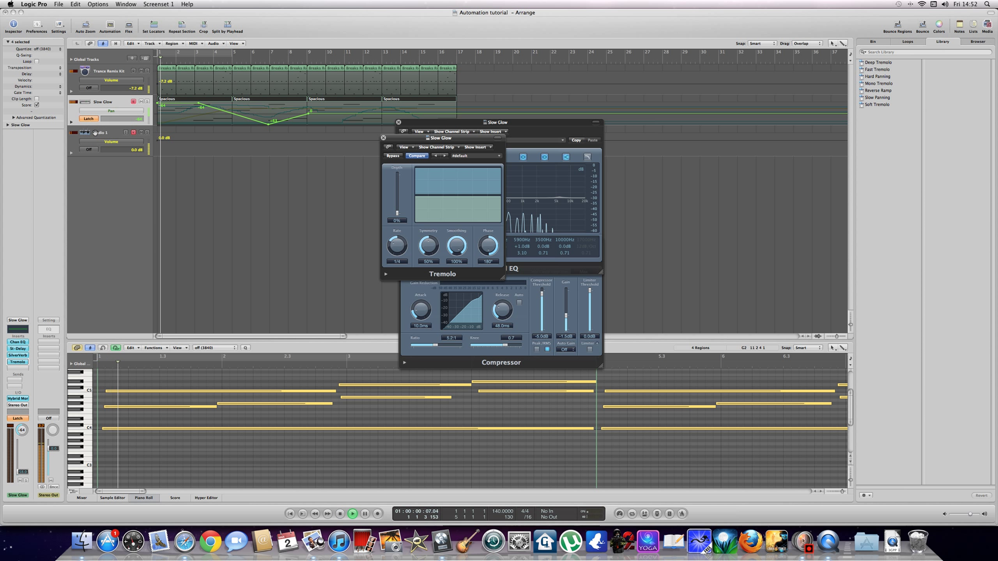
pyautogui.click(398, 213)
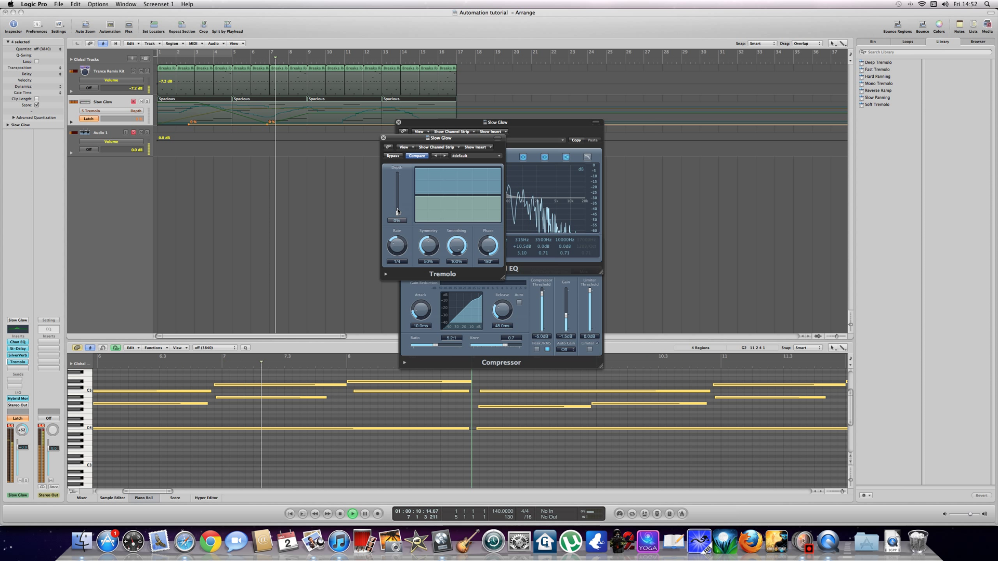
pyautogui.moveTo(399, 212); pyautogui.dragTo(399, 169)
pyautogui.moveTo(467, 247); pyautogui.dragTo(462, 305)
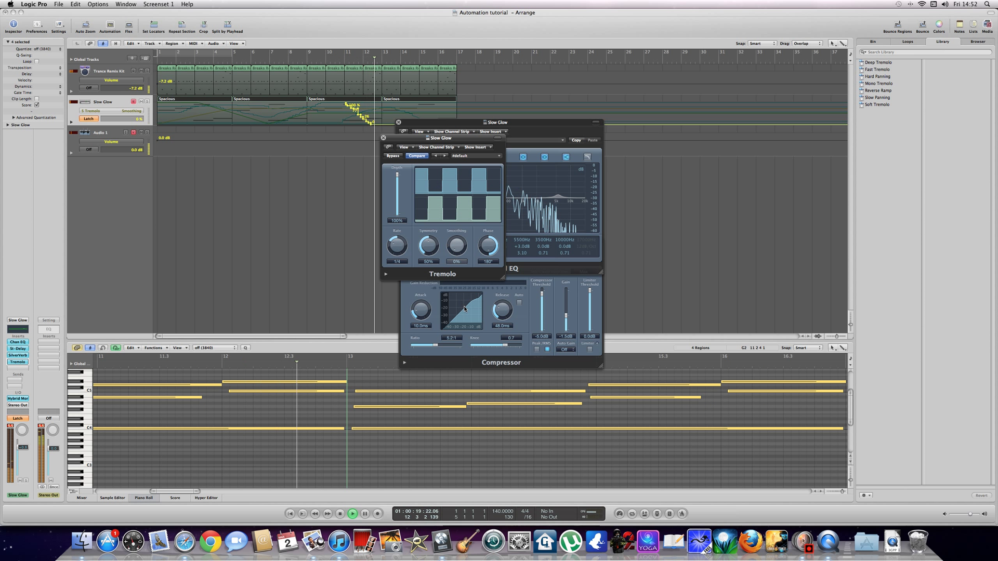
# Step: Stop playback and close the Tremolo, Channel EQ and Compressor windows
pyautogui.press('space')
pyautogui.click(383, 138)
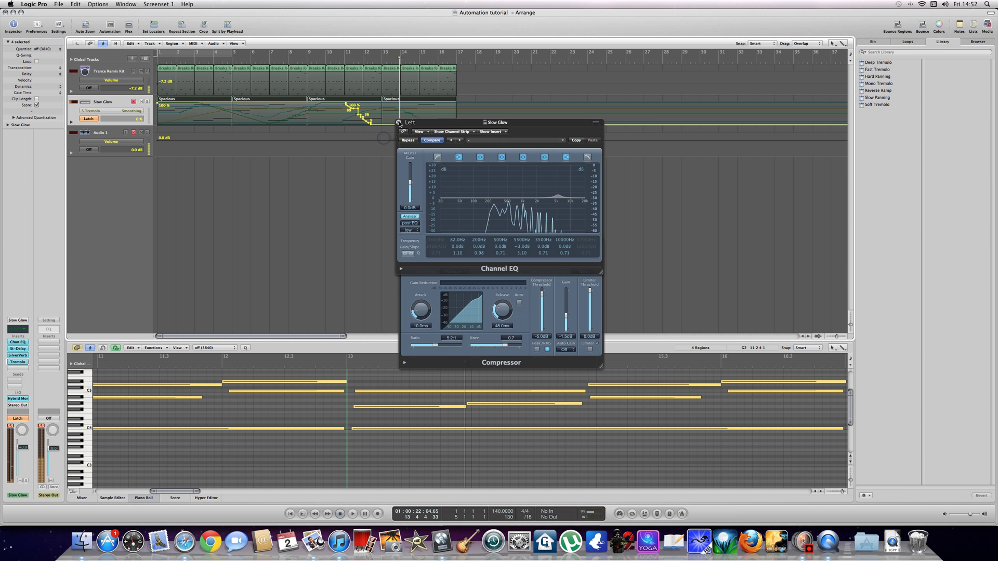
pyautogui.click(399, 122)
pyautogui.click(402, 241)
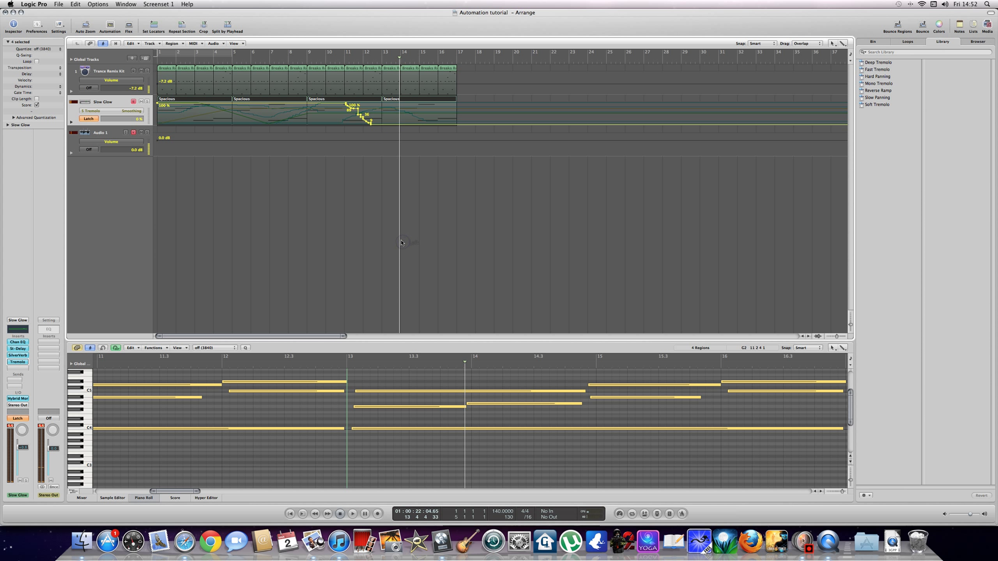